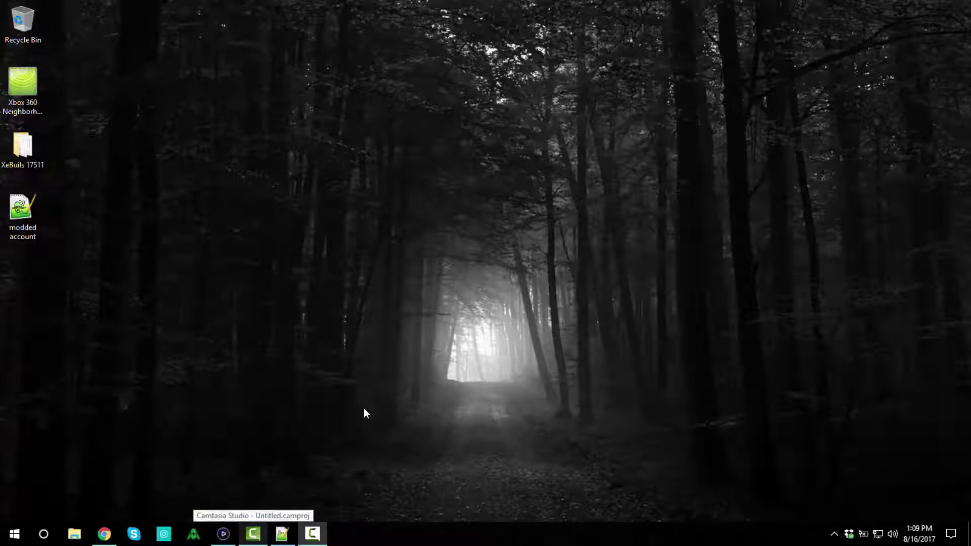
Step: Launch xeBuild GUI 2.0 from the XeBuils 17511 folder, allowing the unverified app to run
{"action": "double_click", "coordinate": [34, 162]}
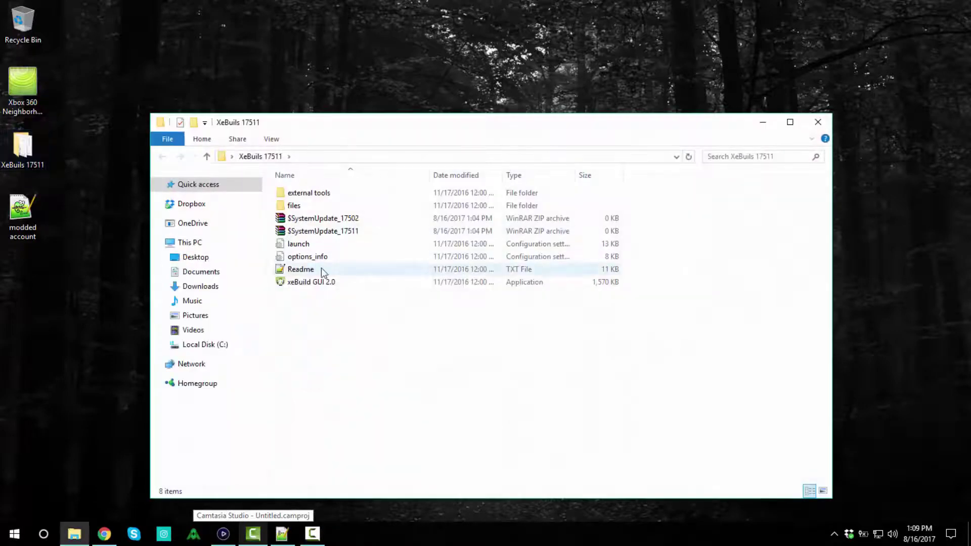
{"action": "double_click", "coordinate": [336, 283]}
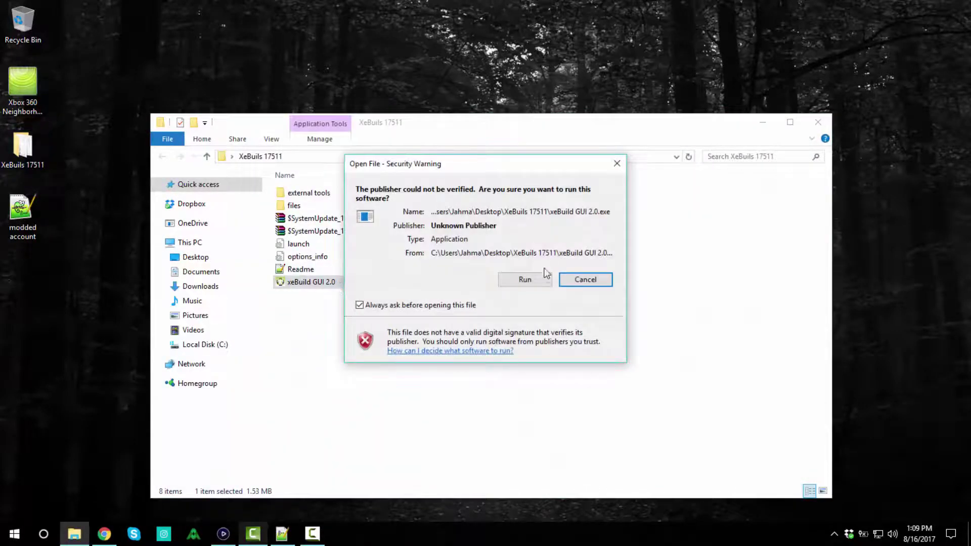
{"action": "left_click", "coordinate": [525, 280]}
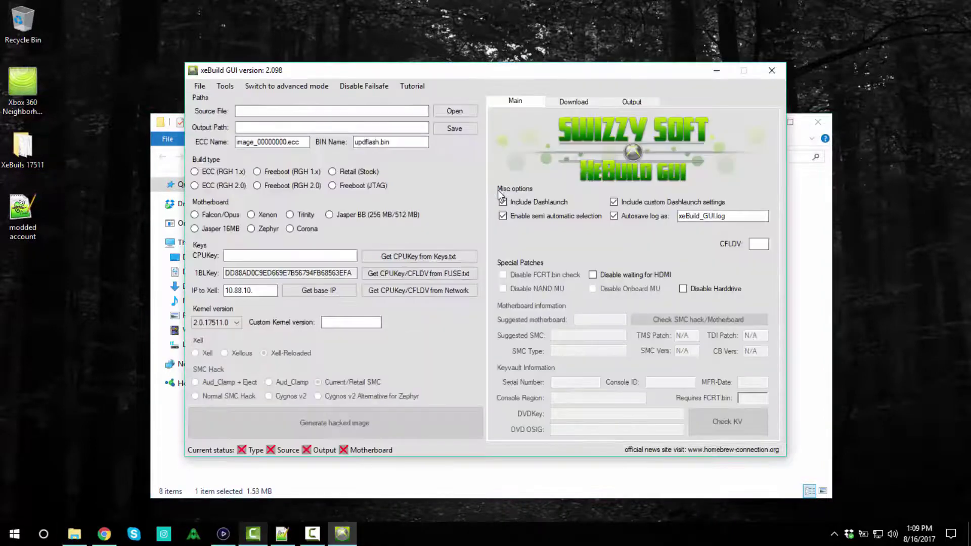
Step: Try downloading the avatar update despite the checksum mismatch, then close xeBuild GUI after it fails
{"action": "left_click", "coordinate": [574, 101]}
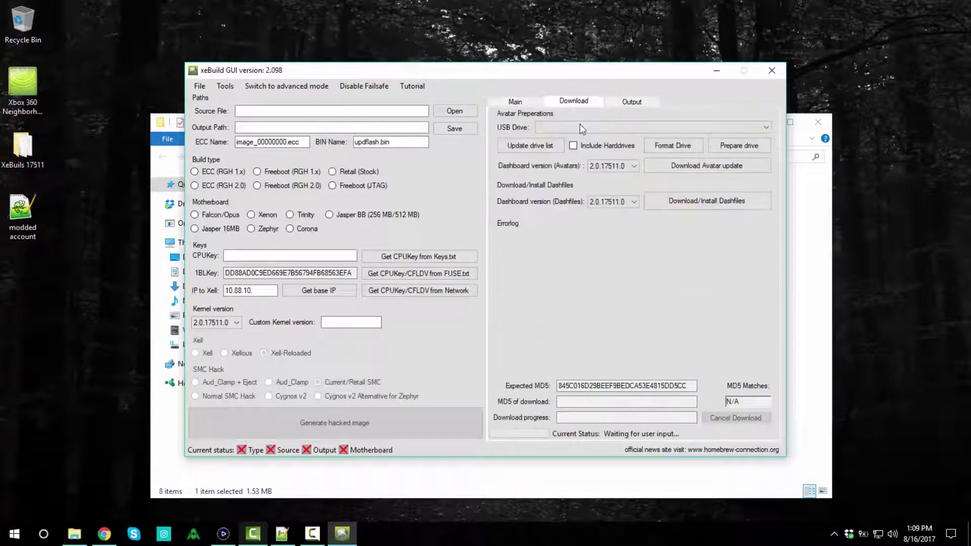
{"action": "left_click", "coordinate": [667, 166]}
{"action": "left_click", "coordinate": [545, 306]}
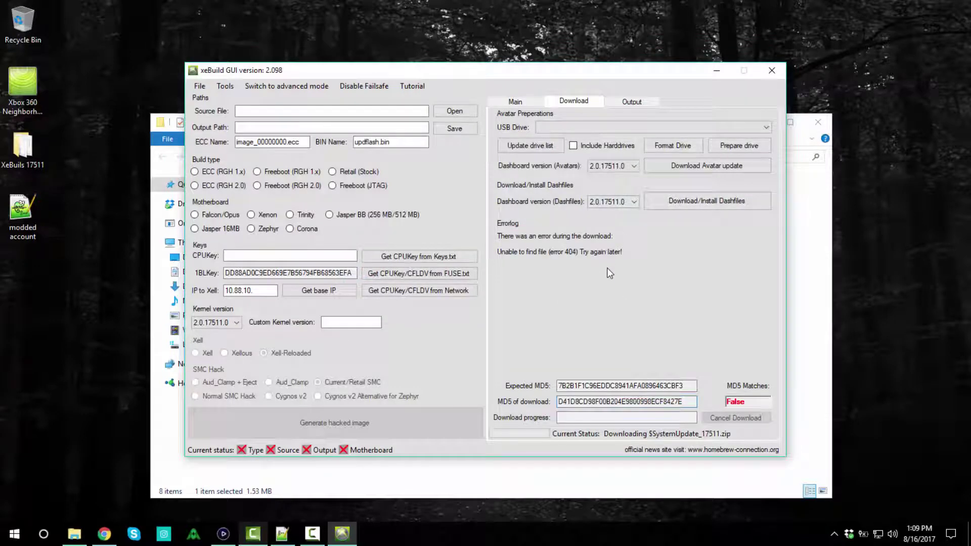
{"action": "double_click", "coordinate": [599, 252]}
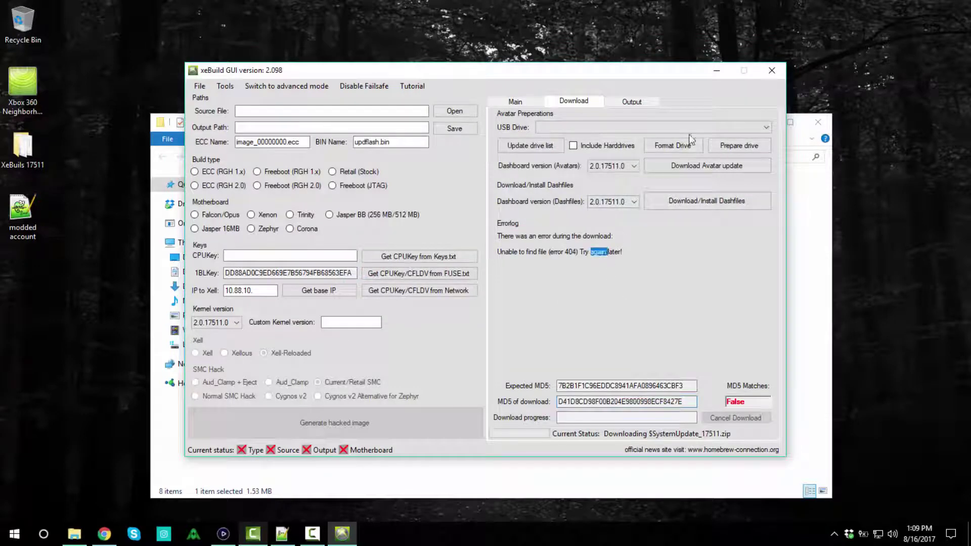
{"action": "left_click", "coordinate": [771, 74]}
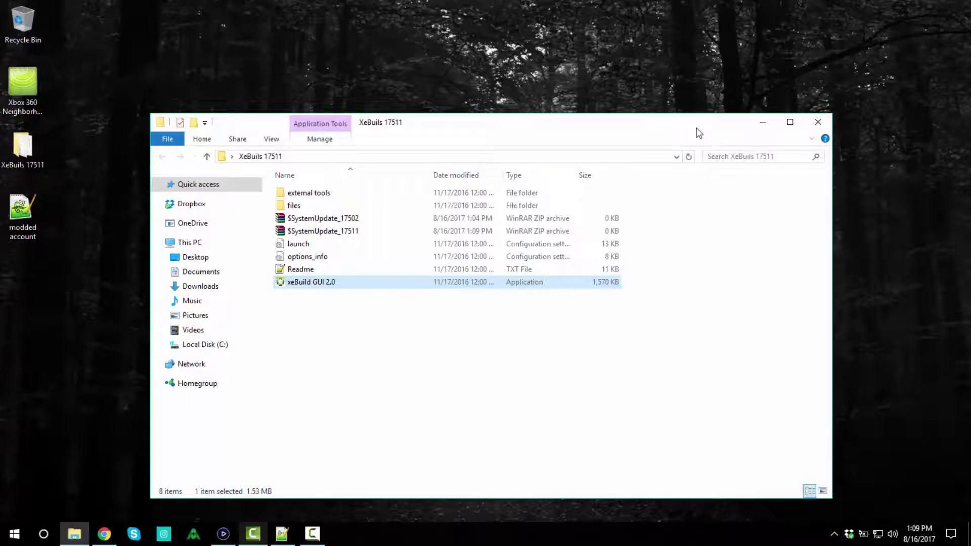
Step: Close the XeBuils 17511 and USB Drive (G:) folders and bring the Xbox 360 update support page forward
{"action": "left_click", "coordinate": [818, 123]}
{"action": "key", "text": "alt+Tab"}
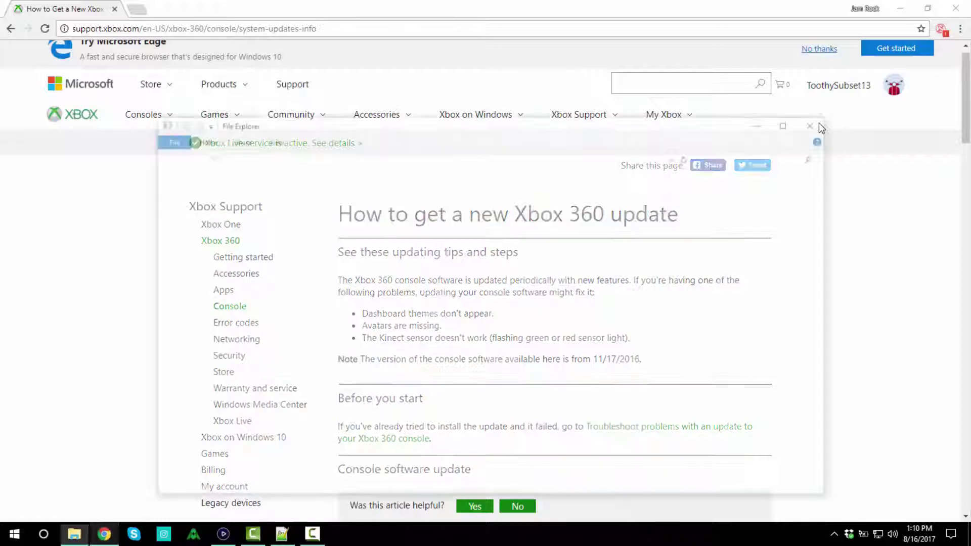
{"action": "left_click", "coordinate": [818, 123]}
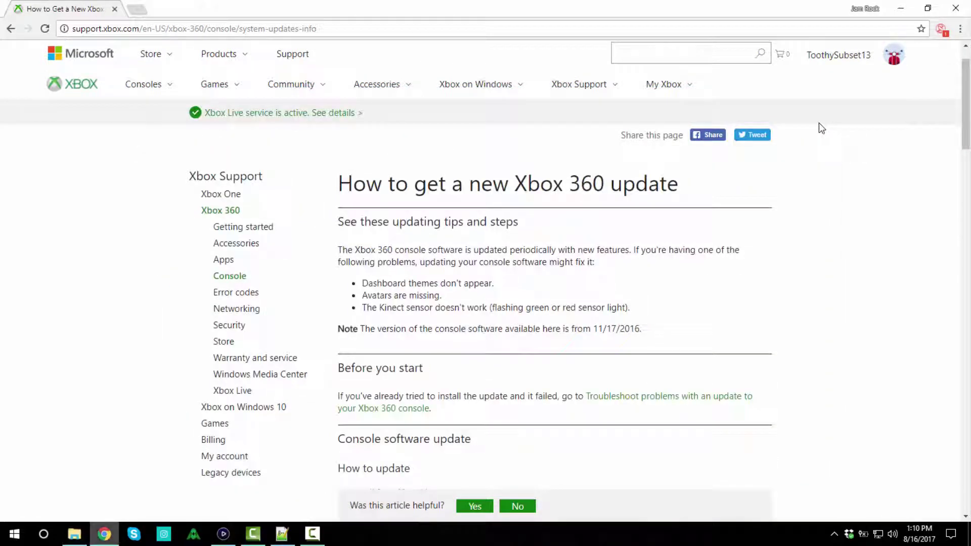
Step: Download the system update zip from the Copy to a USB flash drive instructions and open it
{"action": "scroll", "coordinate": [819, 123], "scroll_direction": "down", "scroll_amount": 3}
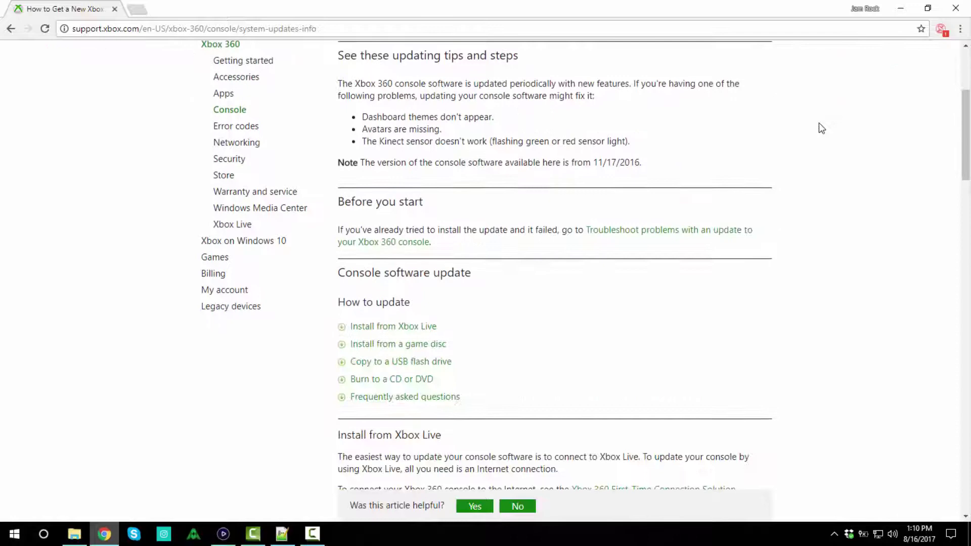
{"action": "scroll", "coordinate": [819, 123], "scroll_direction": "down", "scroll_amount": 2}
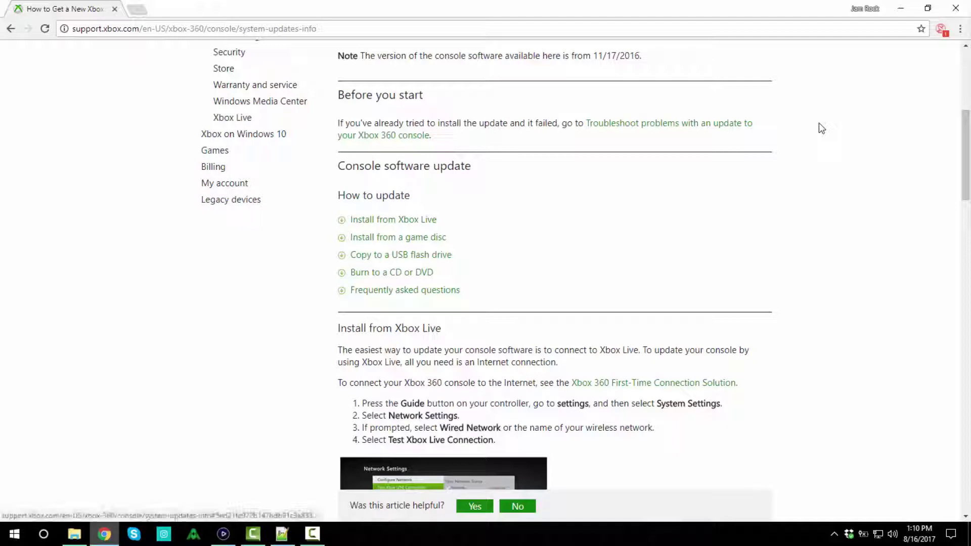
{"action": "key", "text": "Return"}
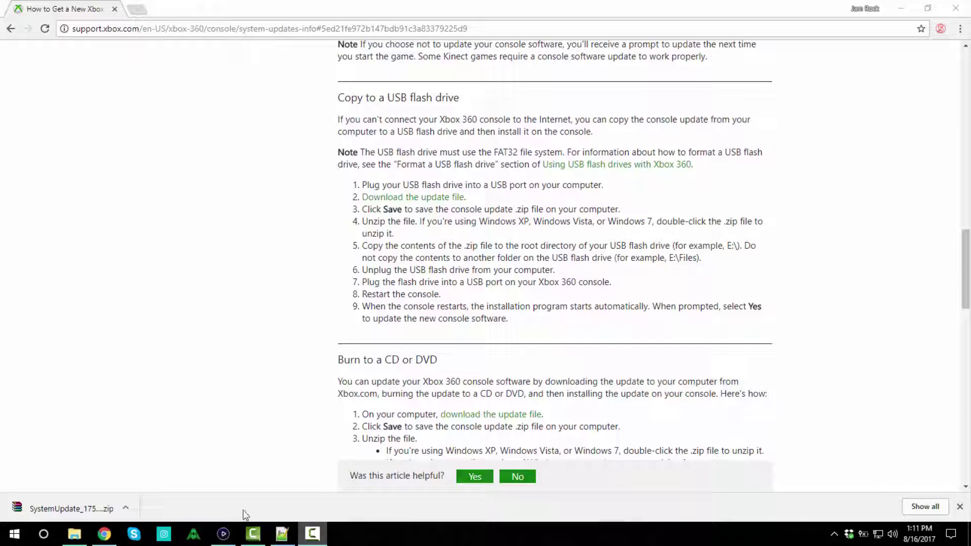
{"action": "left_click", "coordinate": [66, 508]}
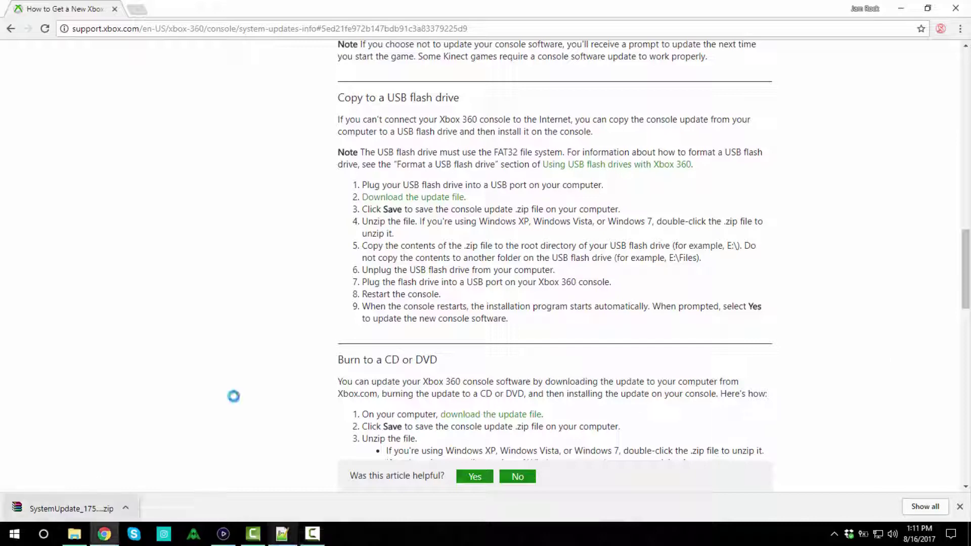
Step: Drag $SystemUpdate from SystemUpdate_17511_USB.zip in WinRAR onto the USB Drive (G:) root to extract it
{"action": "left_click", "coordinate": [901, 8]}
{"action": "left_click_drag", "start_coordinate": [403, 142], "coordinate": [569, 152]}
{"action": "left_click_drag", "start_coordinate": [350, 127], "coordinate": [259, 121]}
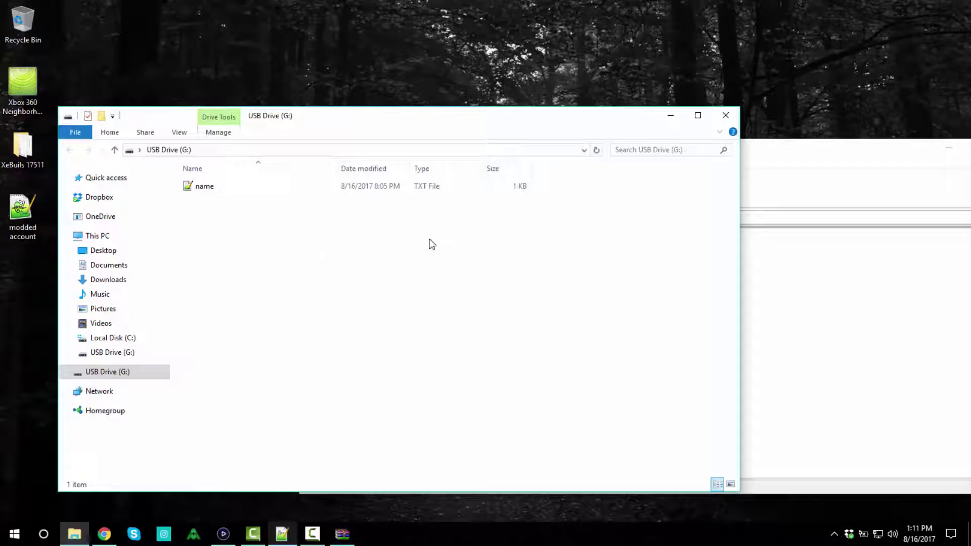
{"action": "left_click", "coordinate": [770, 154]}
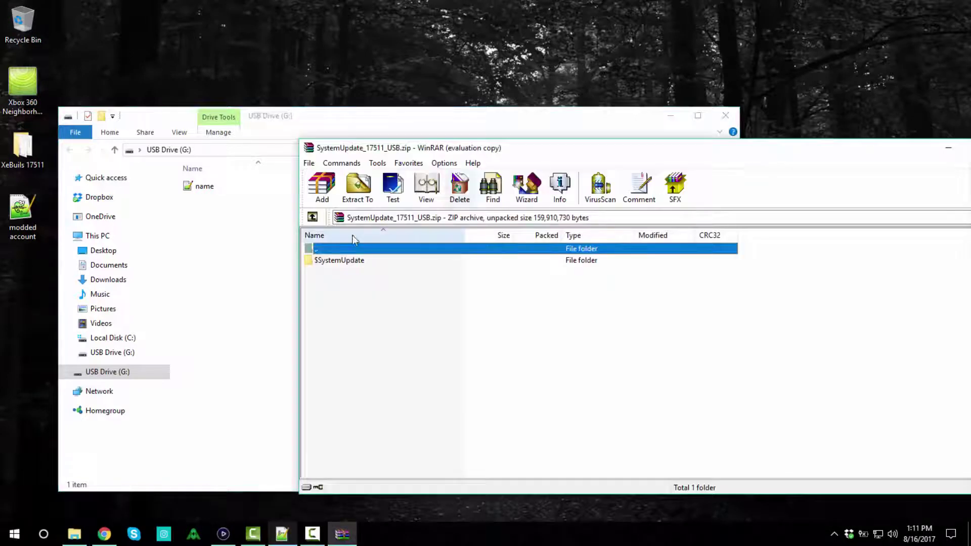
{"action": "mouse_move", "coordinate": [338, 261]}
{"action": "left_mouse_down"}
{"action": "mouse_move", "coordinate": [245, 284]}
{"action": "mouse_move", "coordinate": [232, 277]}
{"action": "left_mouse_up"}
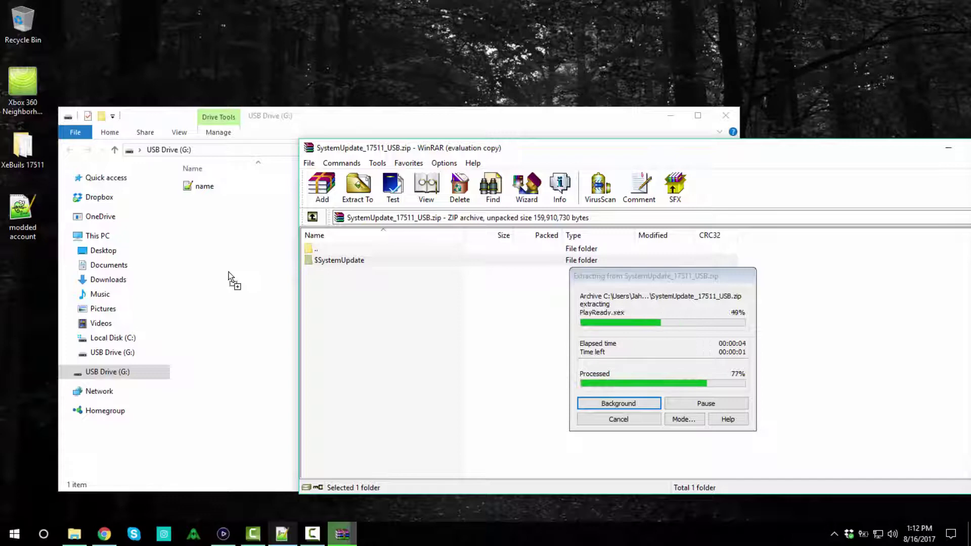
Step: After the $SystemUpdate extraction completes, close WinRAR and the USB Drive (G:) window
{"action": "left_click", "coordinate": [229, 277]}
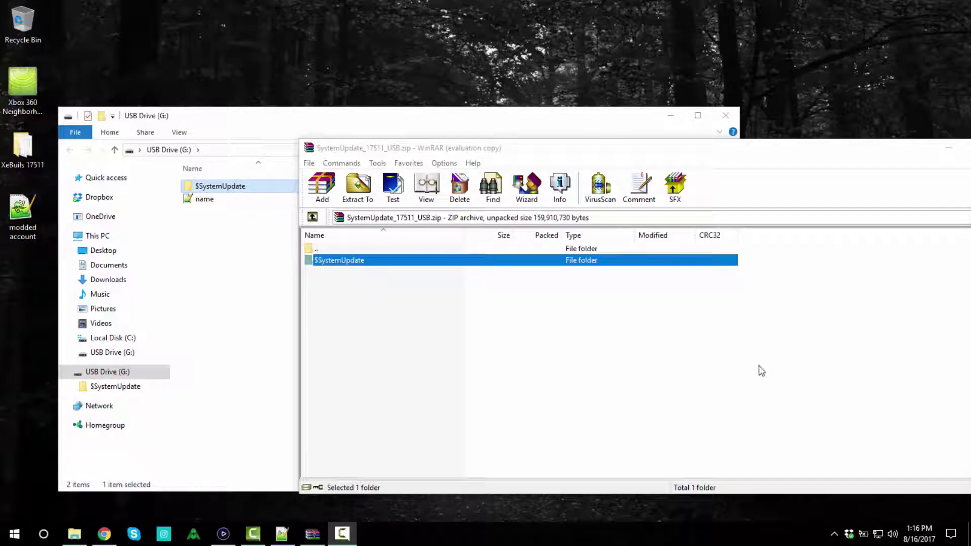
{"action": "left_click", "coordinate": [751, 157]}
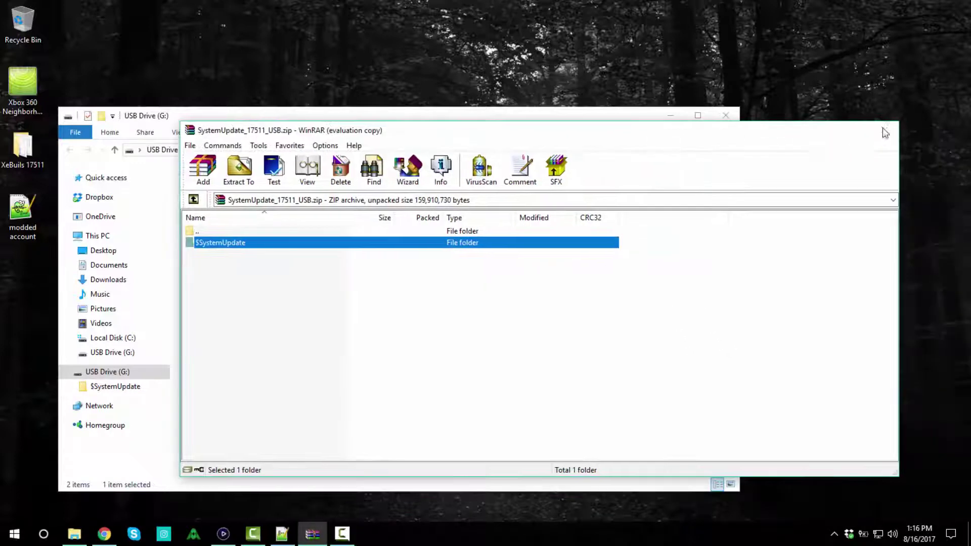
{"action": "left_click", "coordinate": [882, 127]}
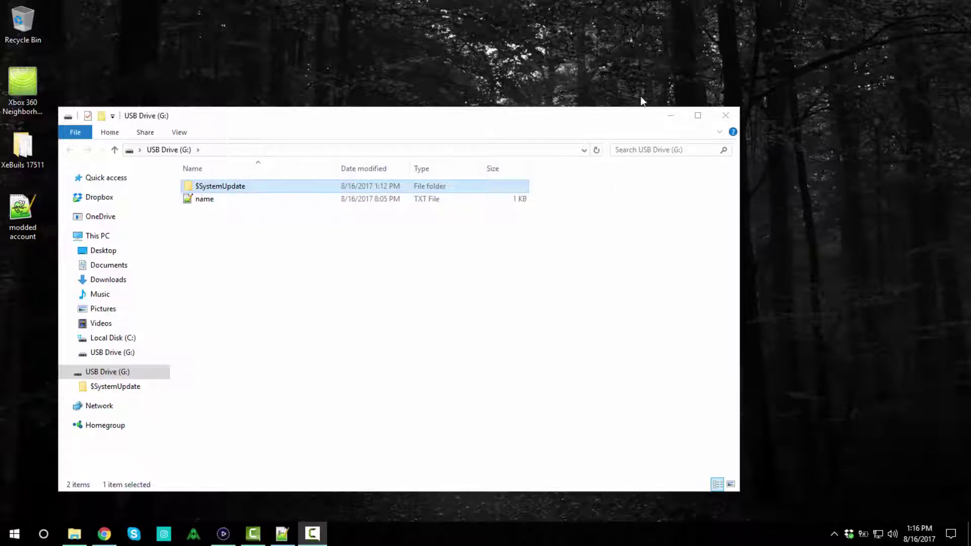
{"action": "left_click", "coordinate": [726, 115]}
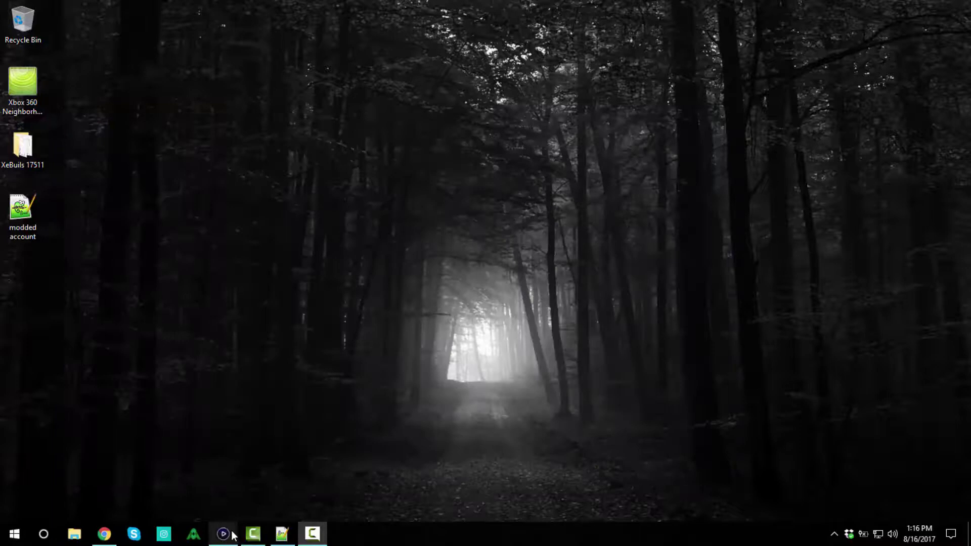
Step: Restore the Elgato Game Capture HD window from the taskbar
{"action": "left_click", "coordinate": [223, 534]}
{"action": "mouse_move", "coordinate": [252, 536]}
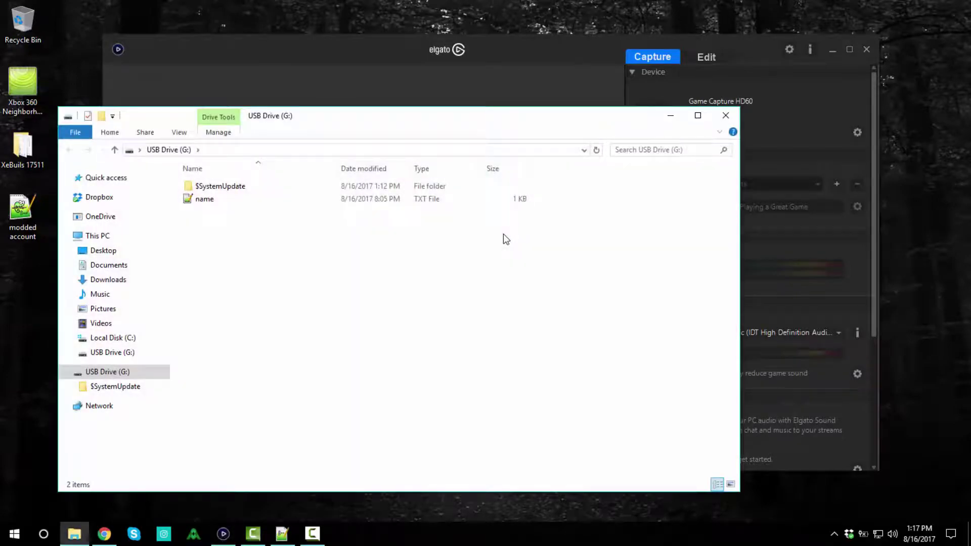
Step: Minimize the USB Drive (G:) window and move the Elgato capture window higher on screen
{"action": "left_click", "coordinate": [671, 115]}
{"action": "left_click_drag", "start_coordinate": [546, 59], "coordinate": [546, 44]}
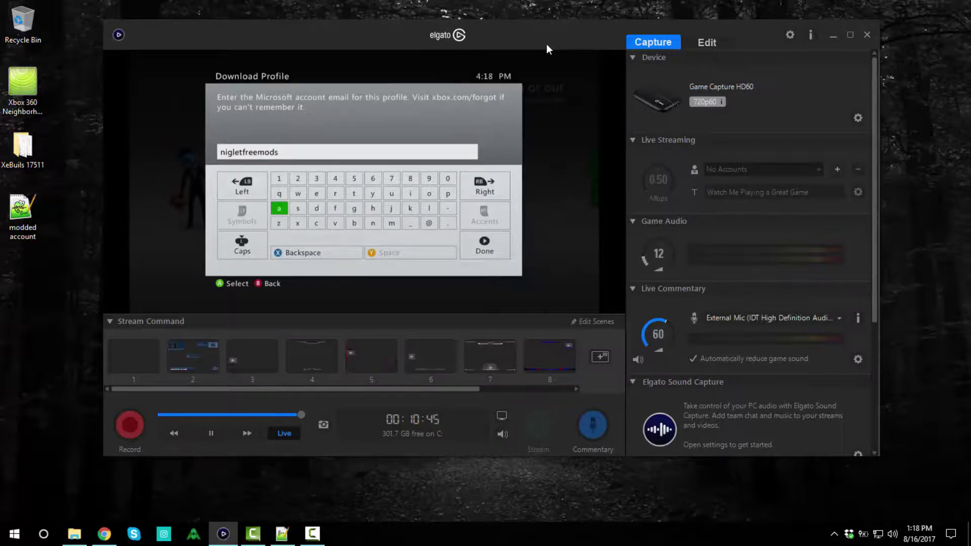
Step: Check the Camtasia recorder's elapsed time, then return to the Elgato capture window
{"action": "left_click", "coordinate": [314, 535]}
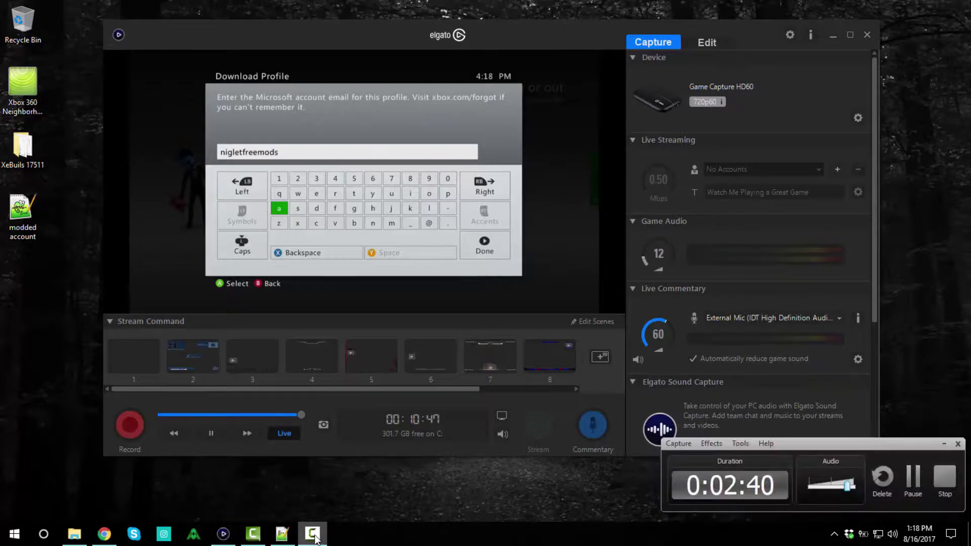
{"action": "left_click", "coordinate": [499, 135]}
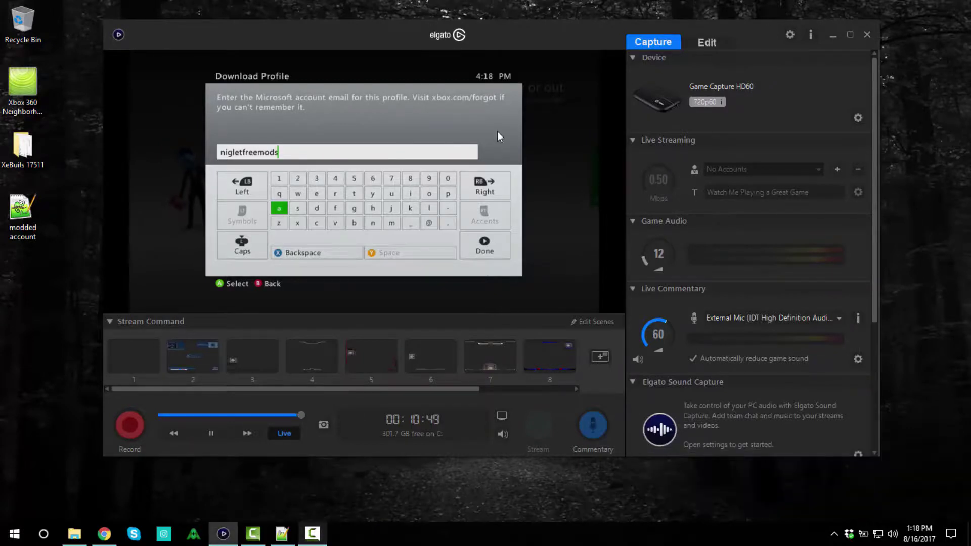